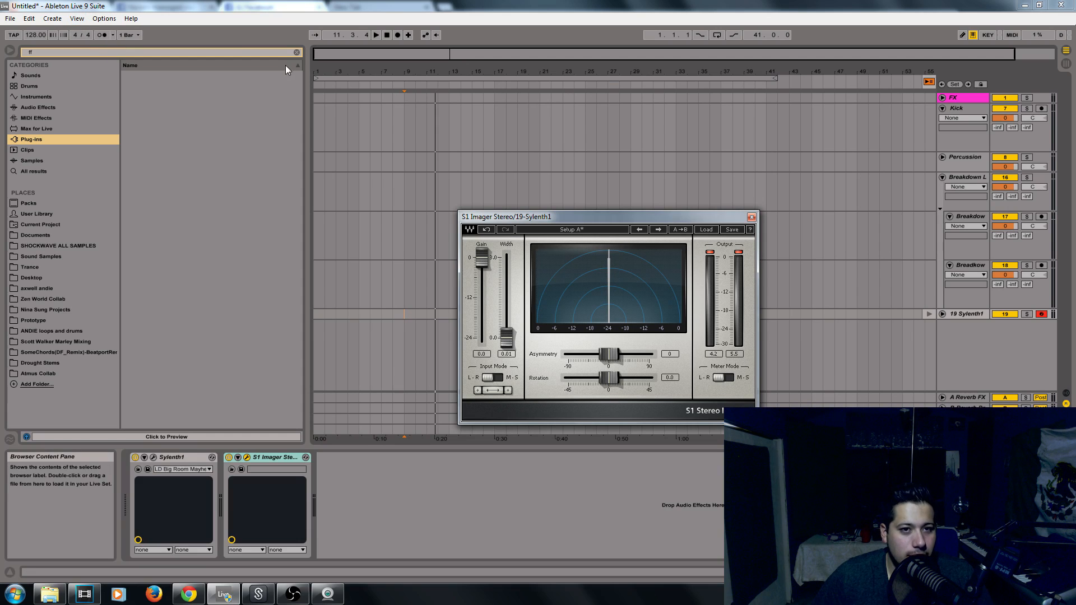
Clear the browser search and set the S1 Imager's Width on the Sylenth1 track to 1.05
click(297, 52)
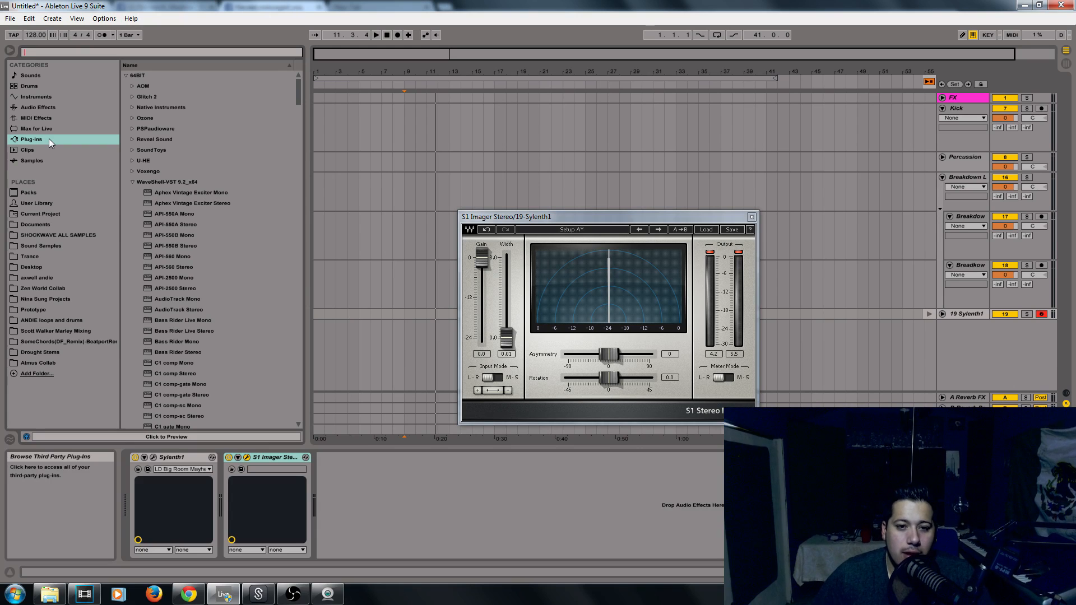
drag(527, 217, 466, 205)
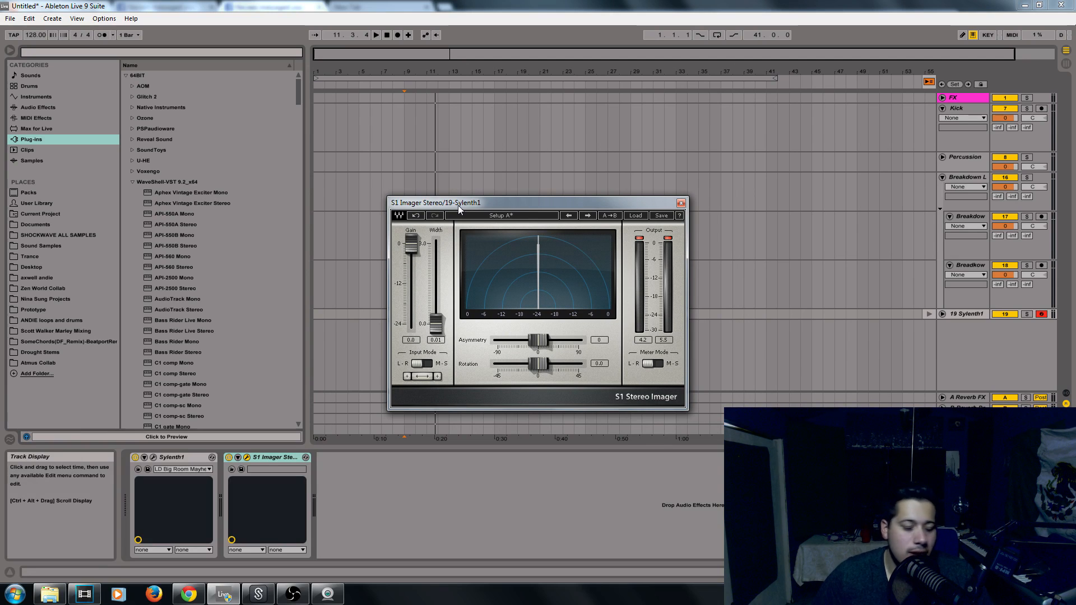
drag(458, 205, 473, 229)
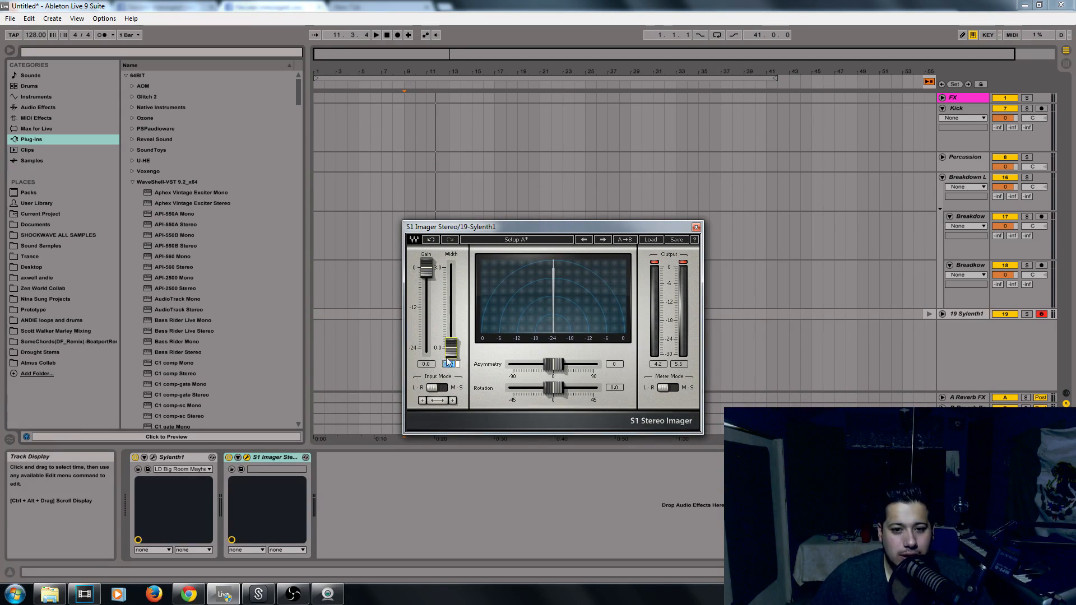
drag(450, 348, 458, 312)
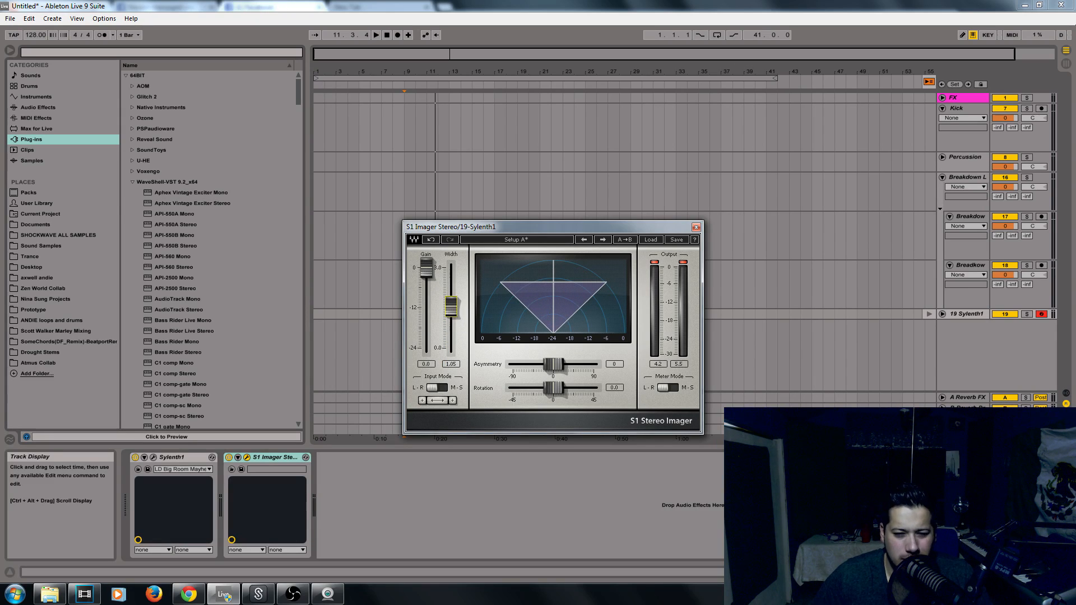
drag(492, 227, 477, 177)
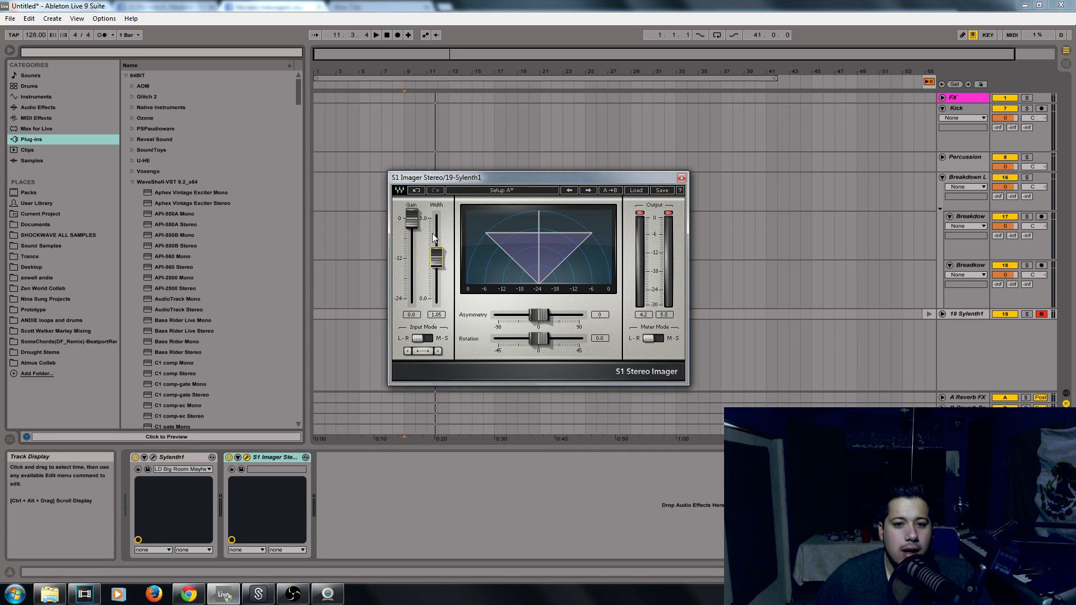
mouse_move(438, 262)
mouse_down()
mouse_move(440, 232)
mouse_move(437, 284)
mouse_move(438, 230)
mouse_move(440, 310)
mouse_move(435, 248)
mouse_move(435, 268)
mouse_up()
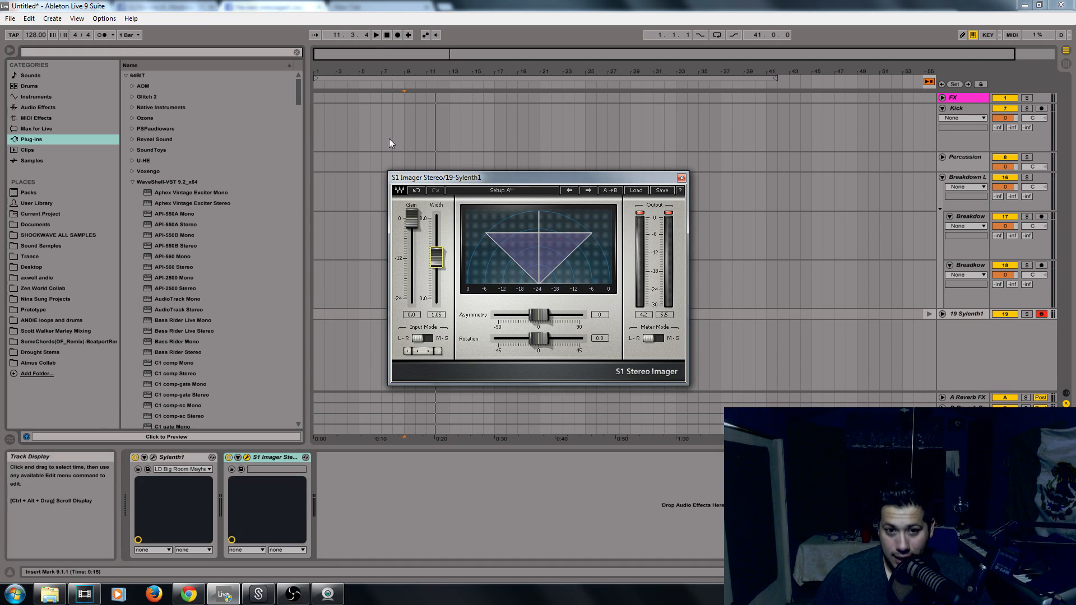
Audition the Sylenth1 sound with the S1 Imager's Width at 1.05 and again at 1.69
click(376, 34)
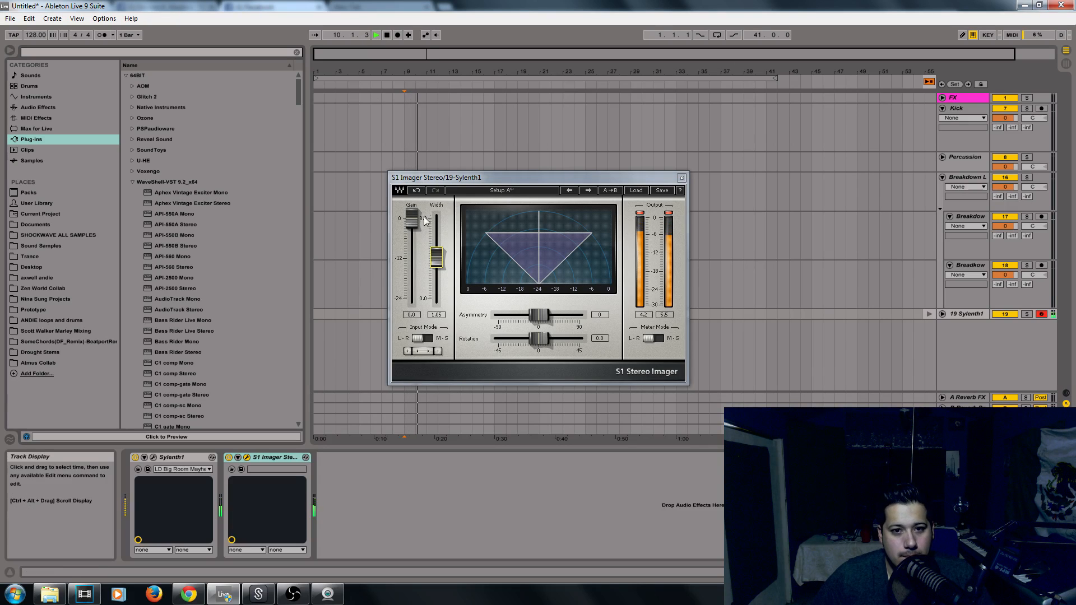
click(386, 34)
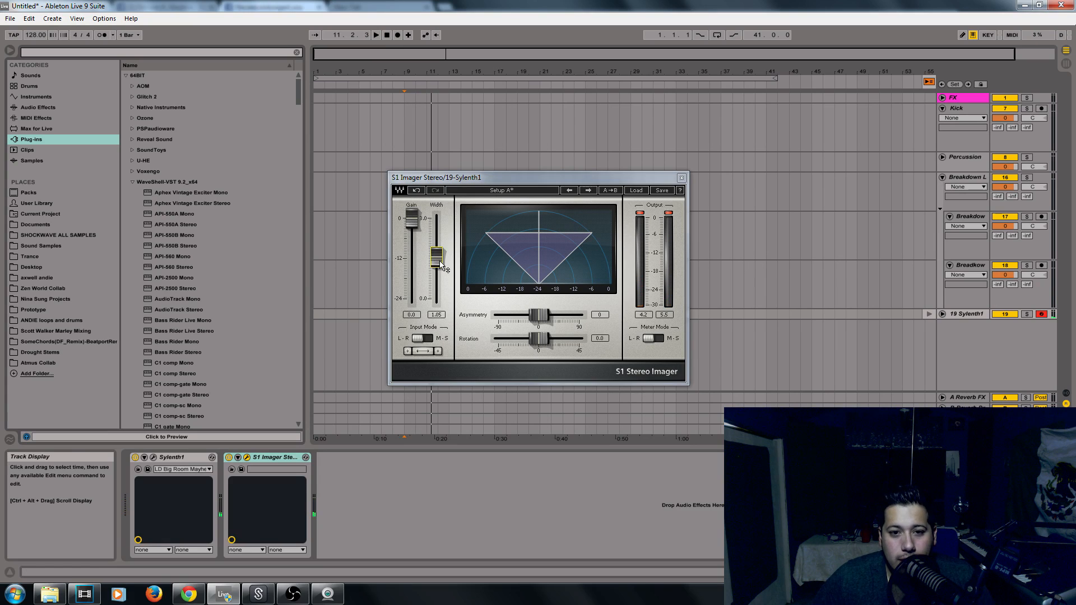
key(space)
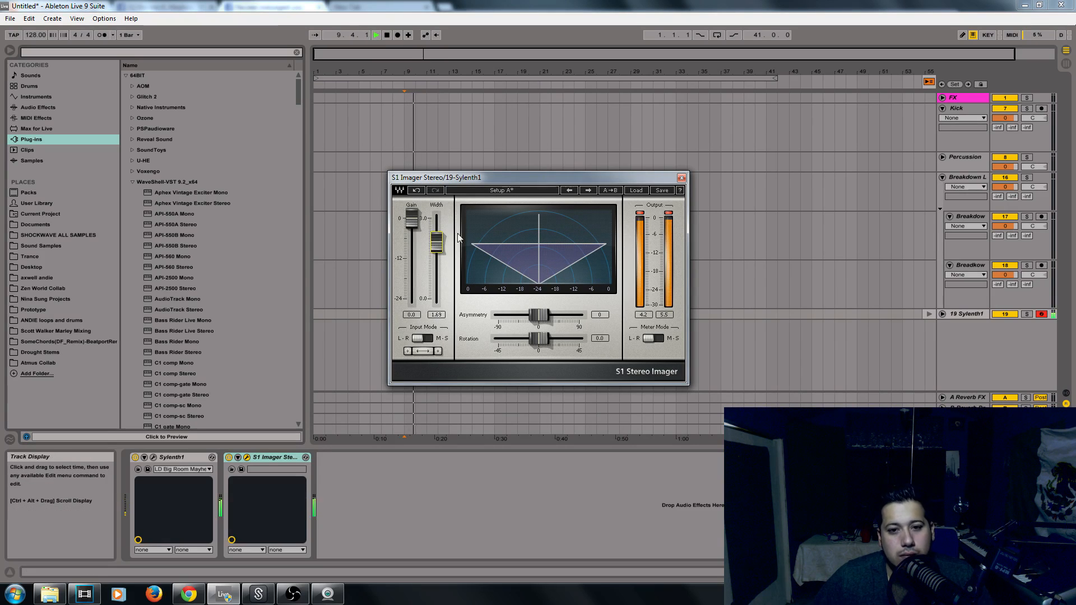
key(space)
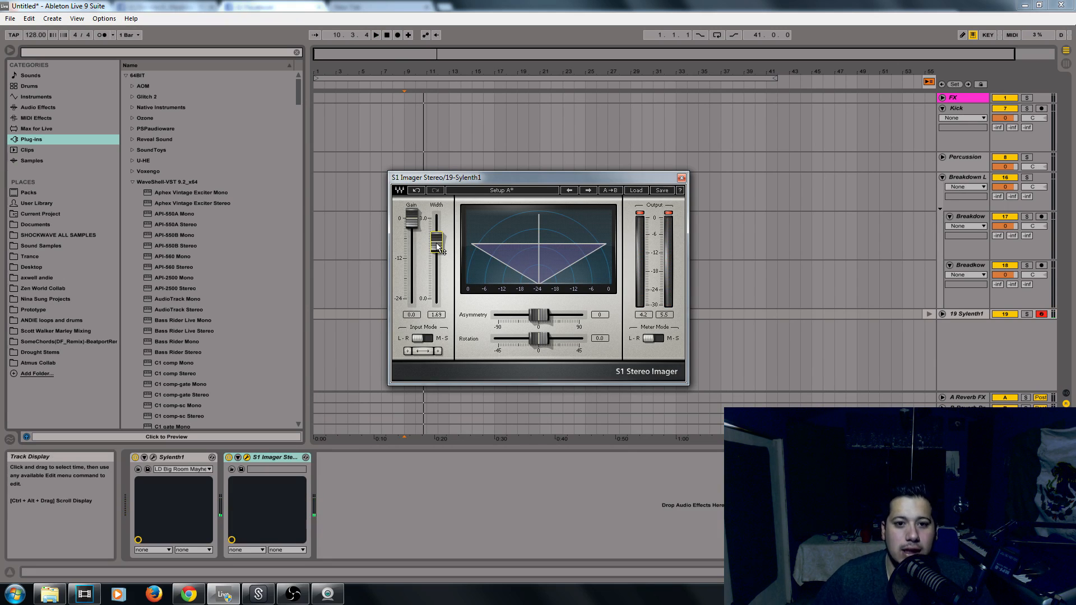
Set the S1 Imager's Width to its maximum of 3.00 and play the sound briefly
drag(436, 243, 436, 220)
key(space)
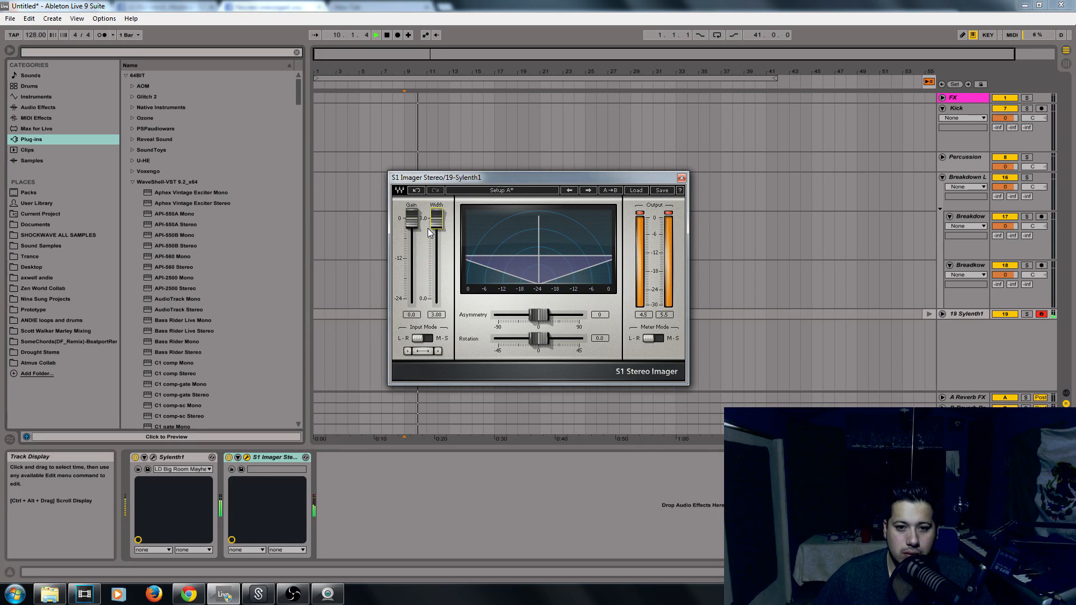
key(space)
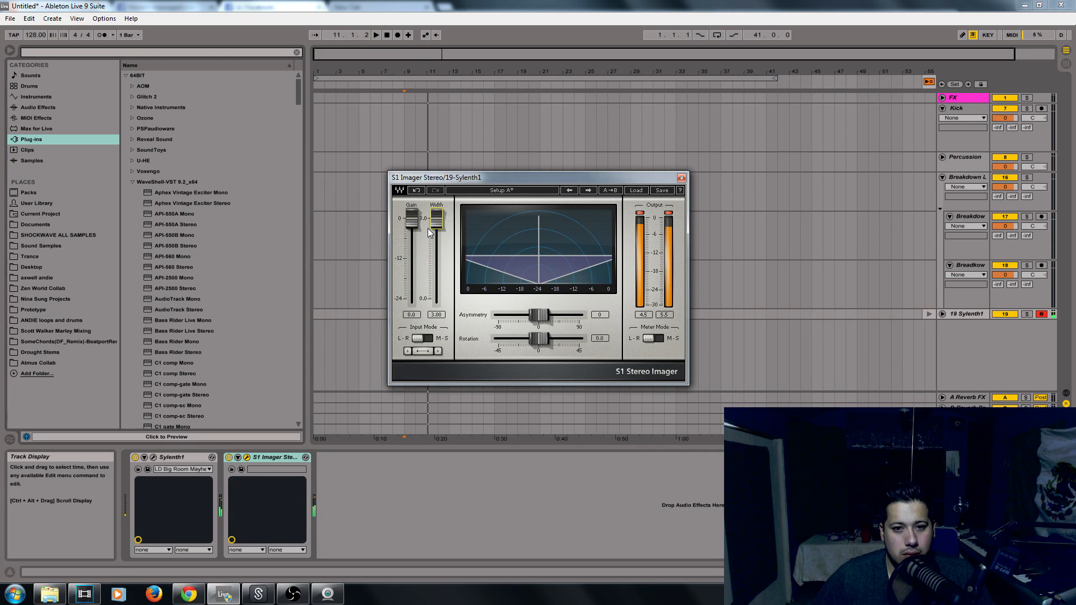
Audition the sound with the S1 Imager's Width at 0.00, and end with Width at 1.20
drag(436, 222, 440, 308)
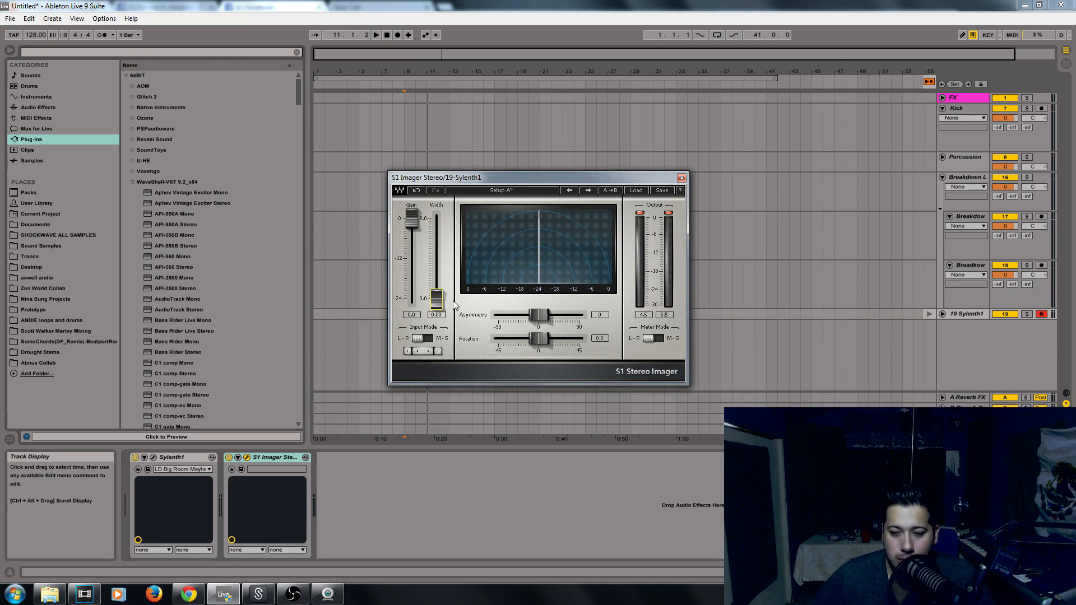
key(space)
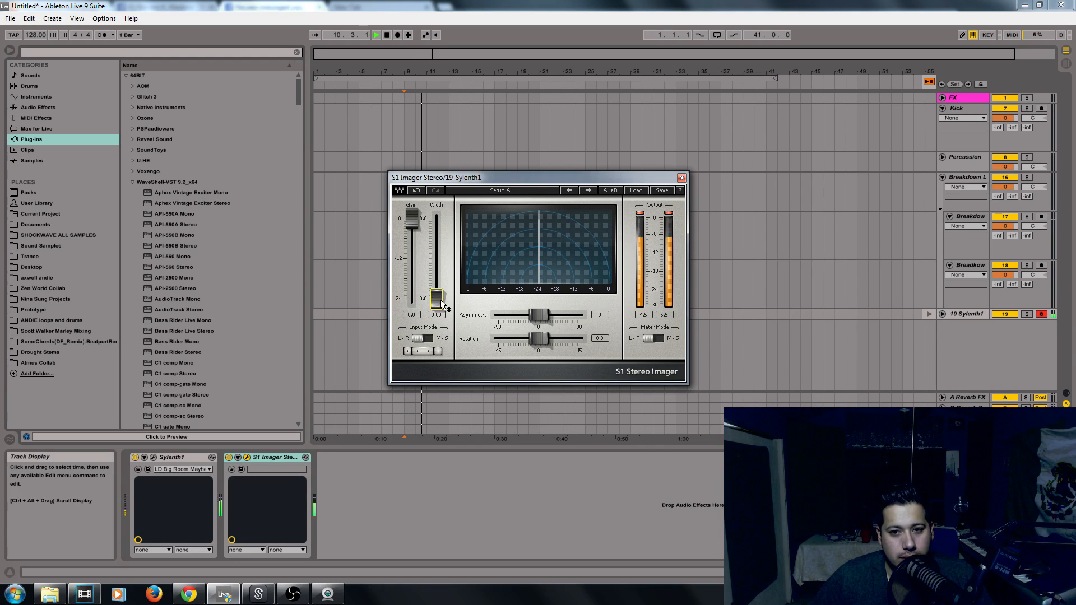
key(space)
drag(436, 299, 436, 253)
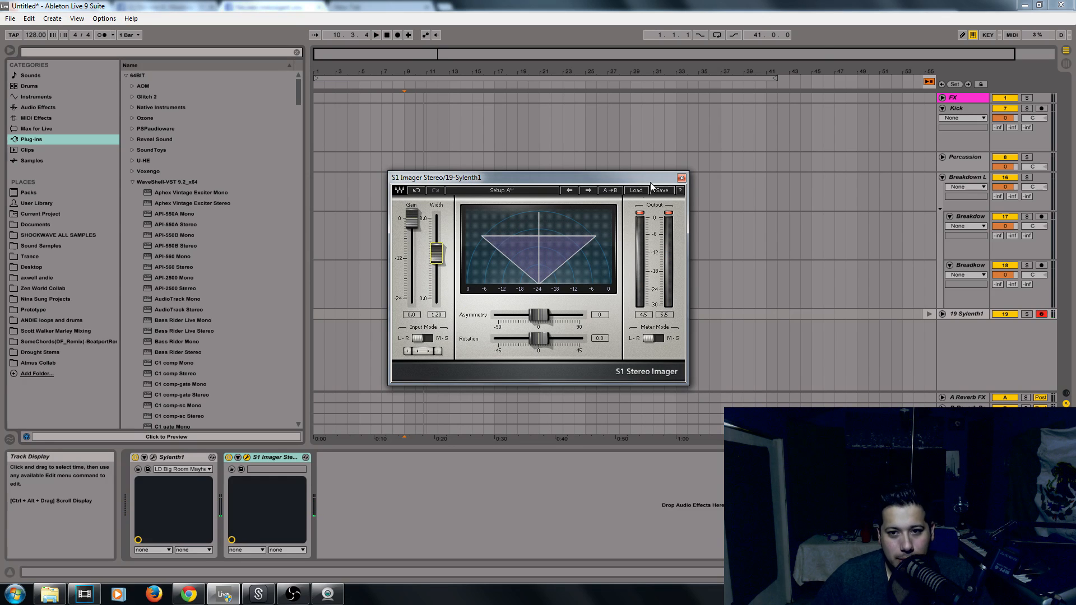
Close the S1 Imager window and remove the plug-in from the Sylenth1 track
click(682, 179)
click(261, 462)
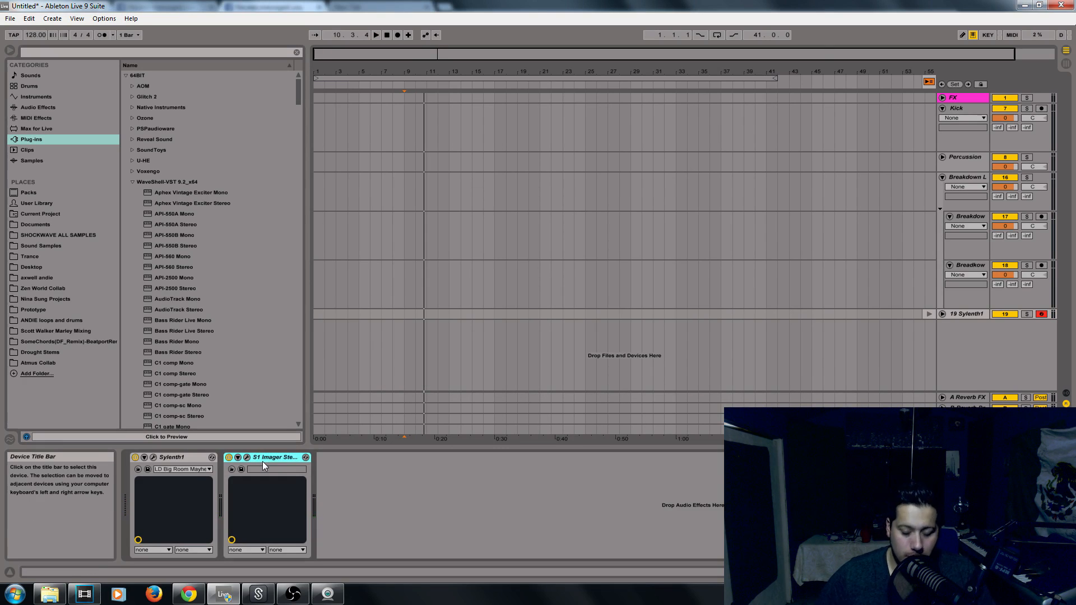
key(Delete)
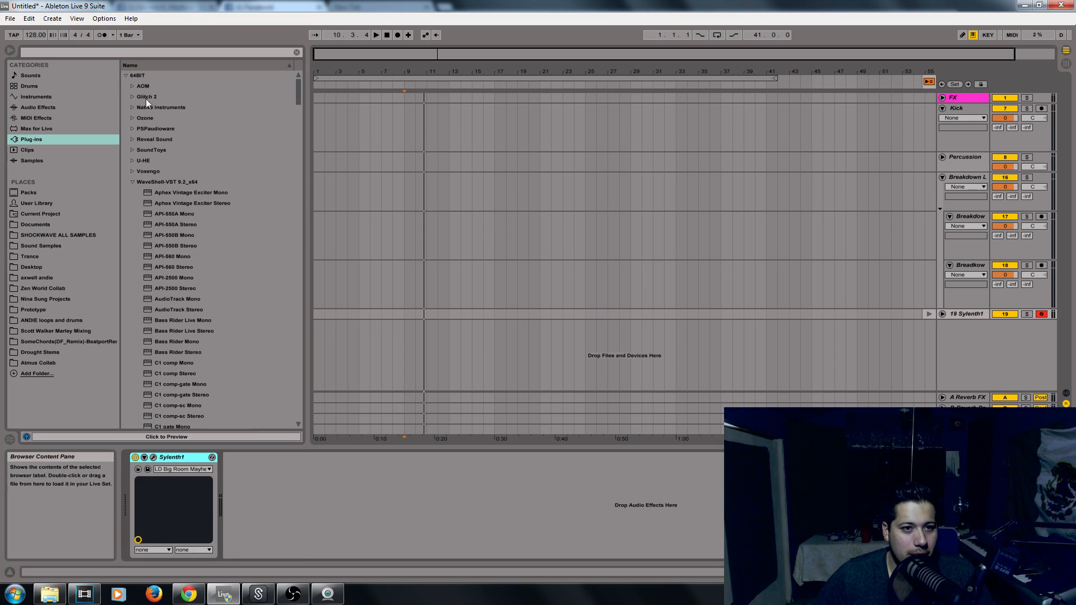
Add the AOM Stereo_Imager_D plug-in after Sylenth1 and reposition its window over the arrangement
click(132, 86)
click(185, 107)
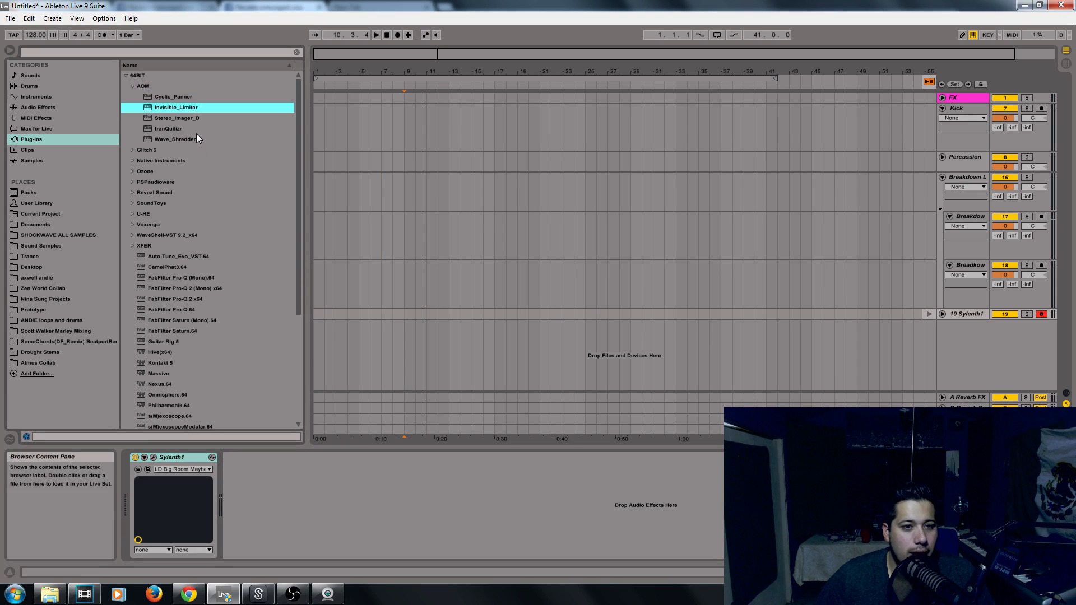
click(189, 129)
click(180, 118)
drag(177, 116, 297, 509)
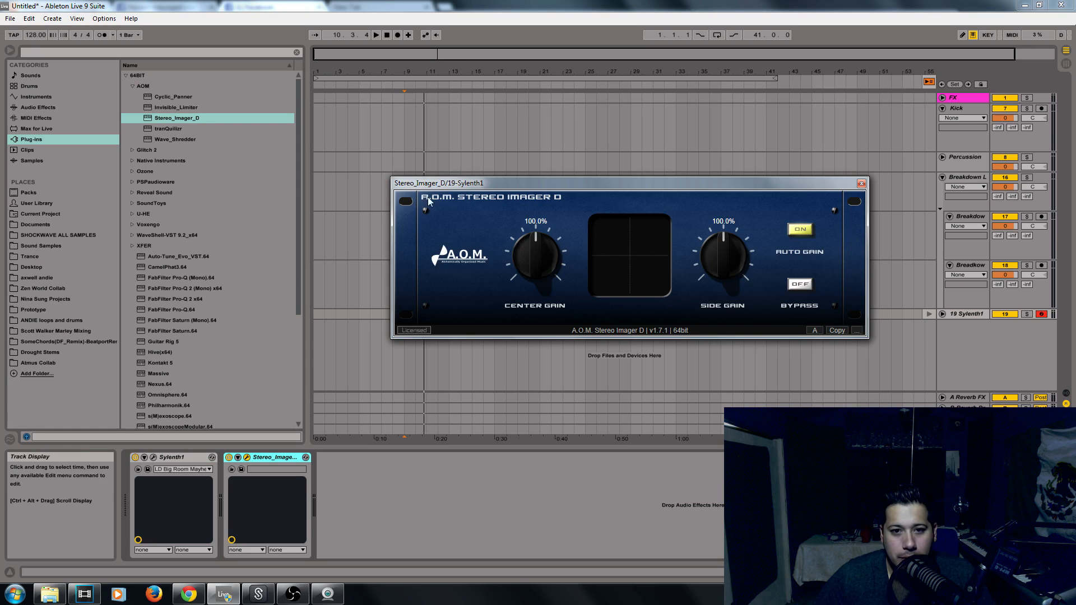
drag(496, 185, 458, 213)
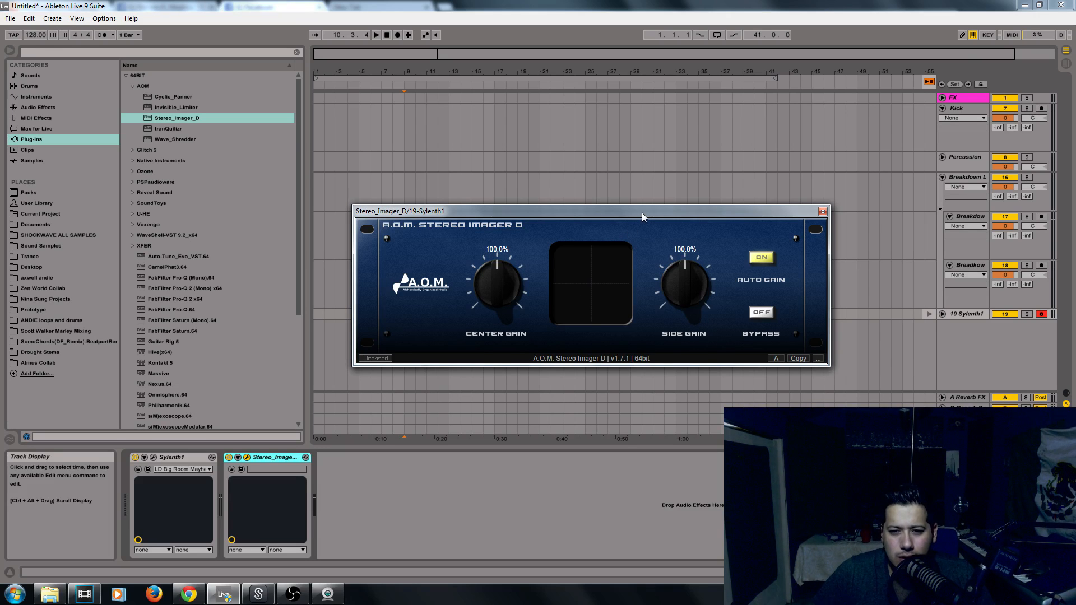
drag(643, 217, 629, 224)
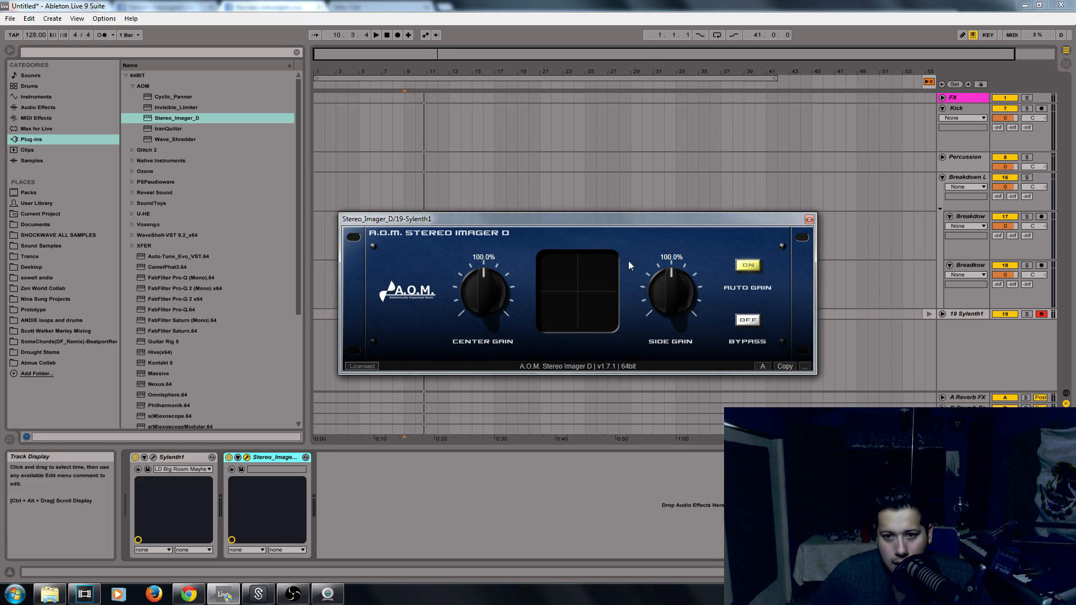
Start playback and raise the A.O.M. Stereo Imager's Side Gain to 200.0%
drag(674, 287, 687, 250)
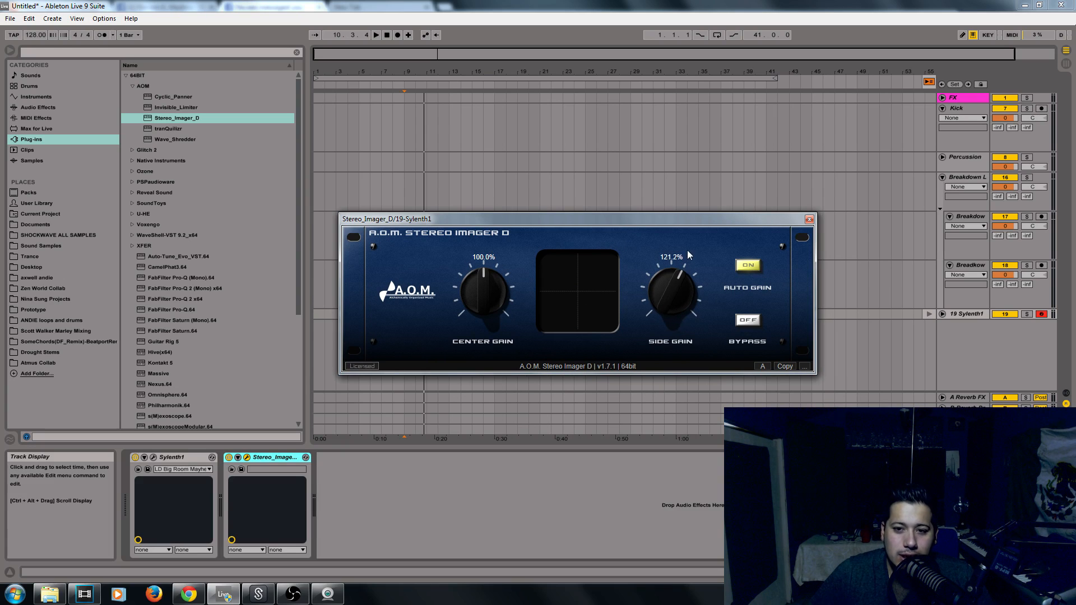
mouse_move(684, 288)
mouse_down()
mouse_move(697, 262)
mouse_move(684, 282)
mouse_up()
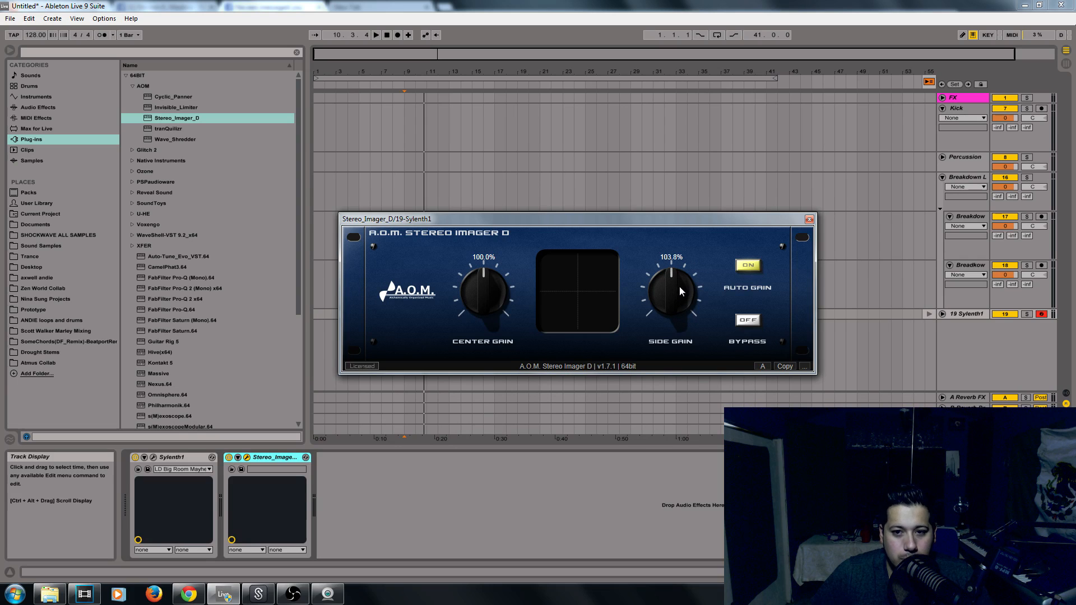
key(space)
drag(679, 284, 742, 131)
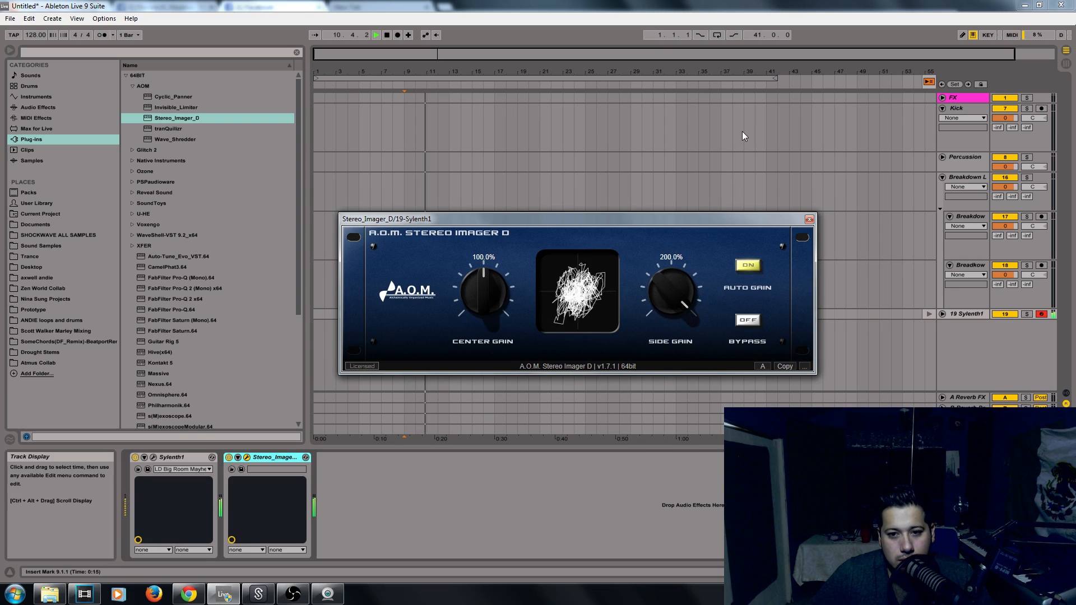
Set the stereo imager's Center Gain to 101.0% and Side Gain to 103.8%, and stop playback
drag(503, 305, 523, 119)
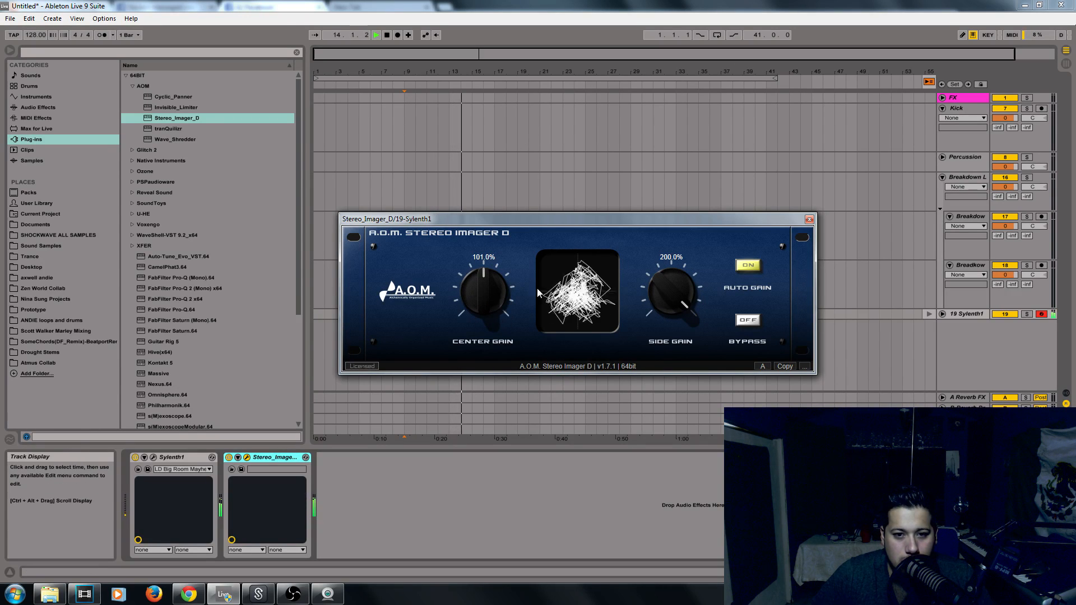
drag(670, 293, 634, 444)
key(space)
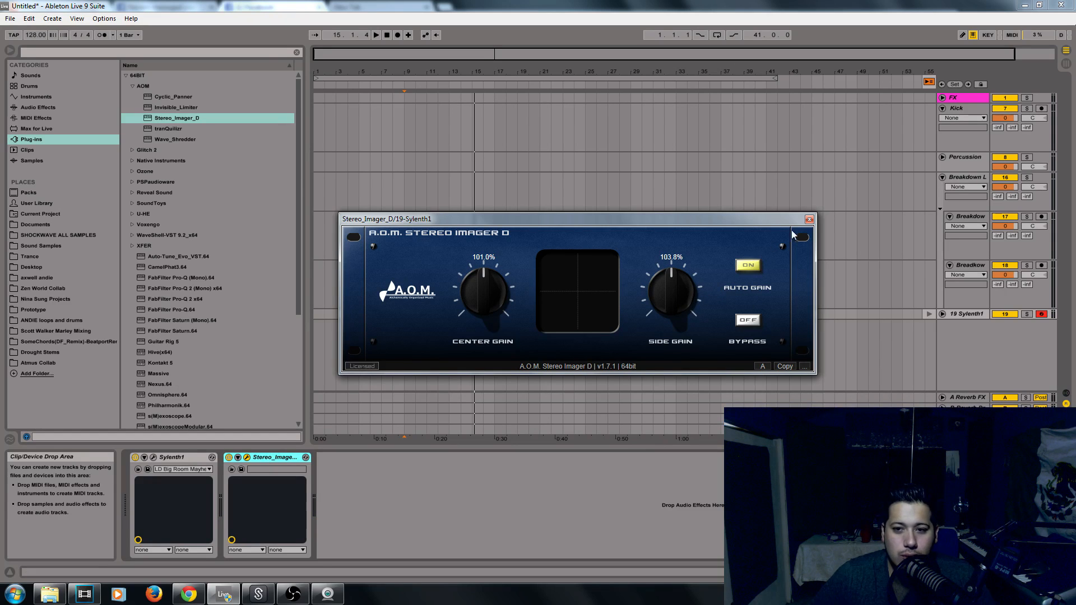
Close the A.O.M. Stereo Imager window and delete the plug-in from the track
click(808, 219)
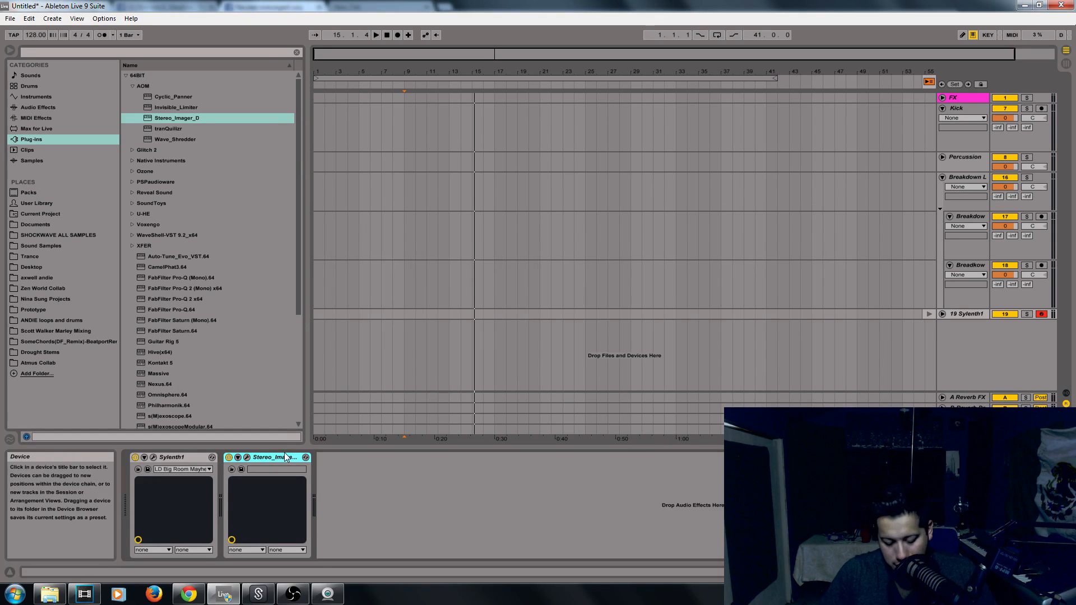
key(Delete)
Add an empty Audio Effect Rack after Sylenth1 from the built-in audio effects
click(60, 107)
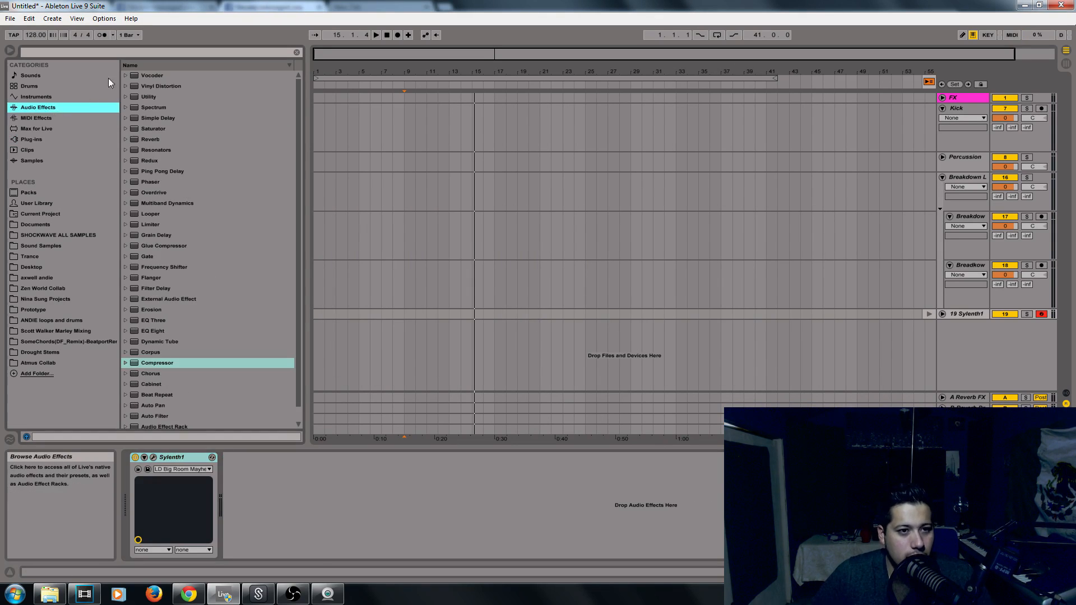
click(158, 170)
click(155, 109)
scroll(151, 168, down, 2)
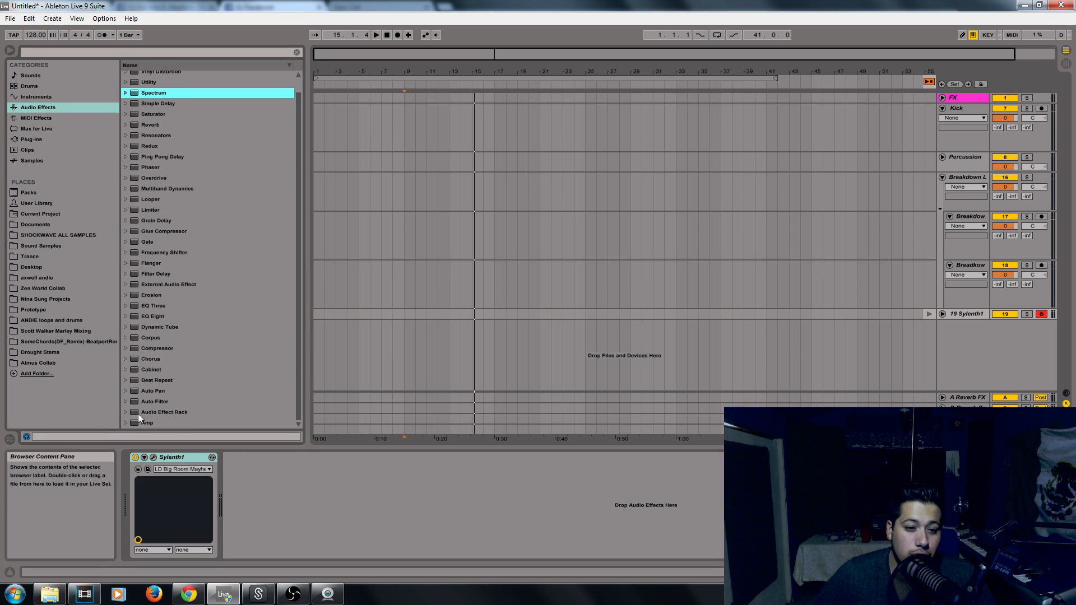
drag(140, 417, 269, 499)
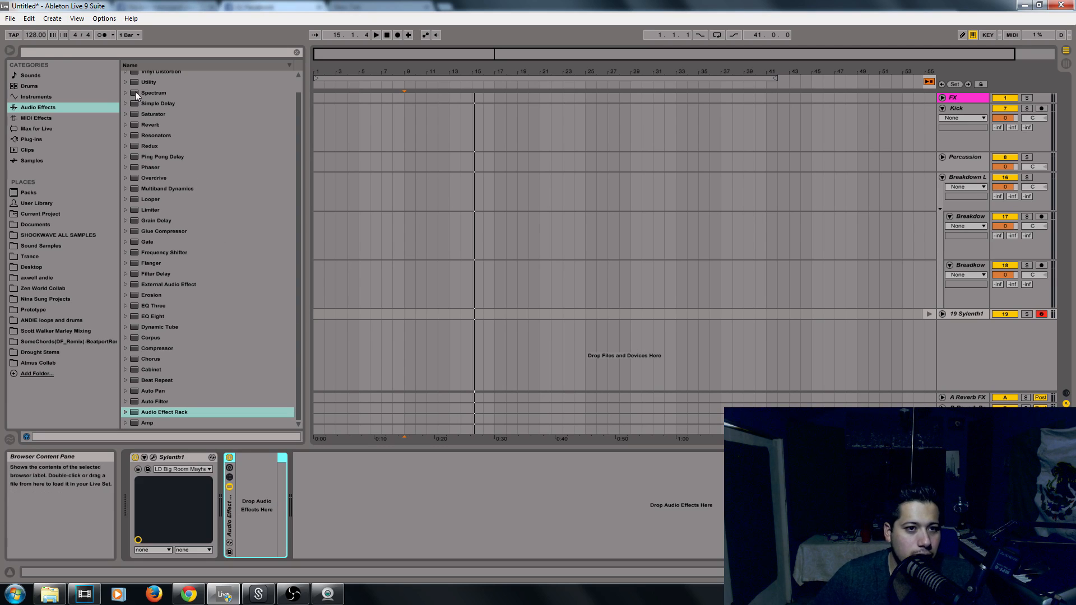
Place a Utility in the rack, show its chain list, and add a second chain with another Utility
drag(138, 83, 246, 527)
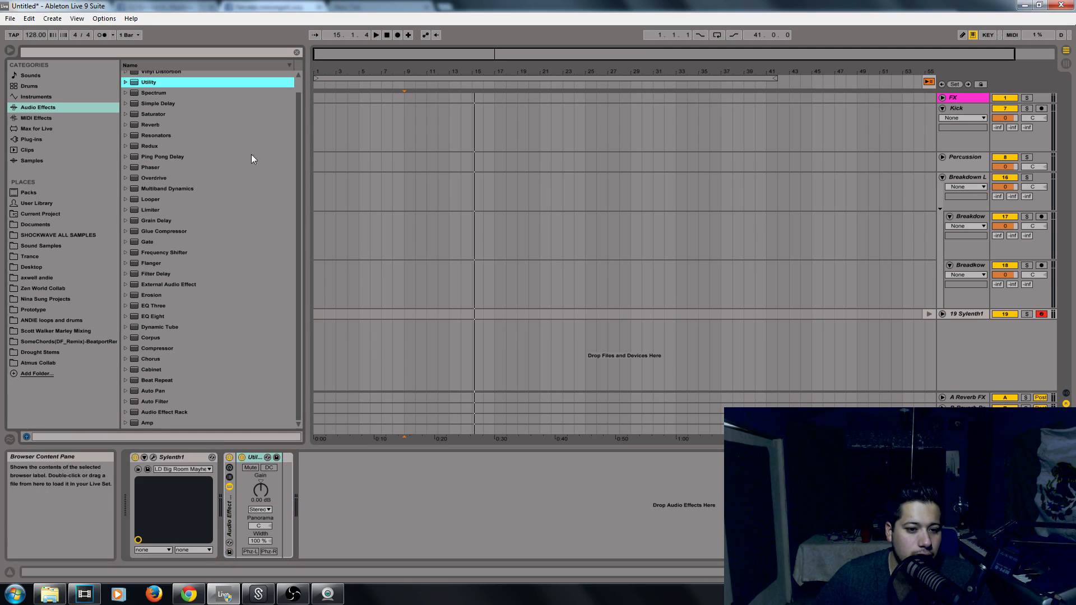
click(229, 477)
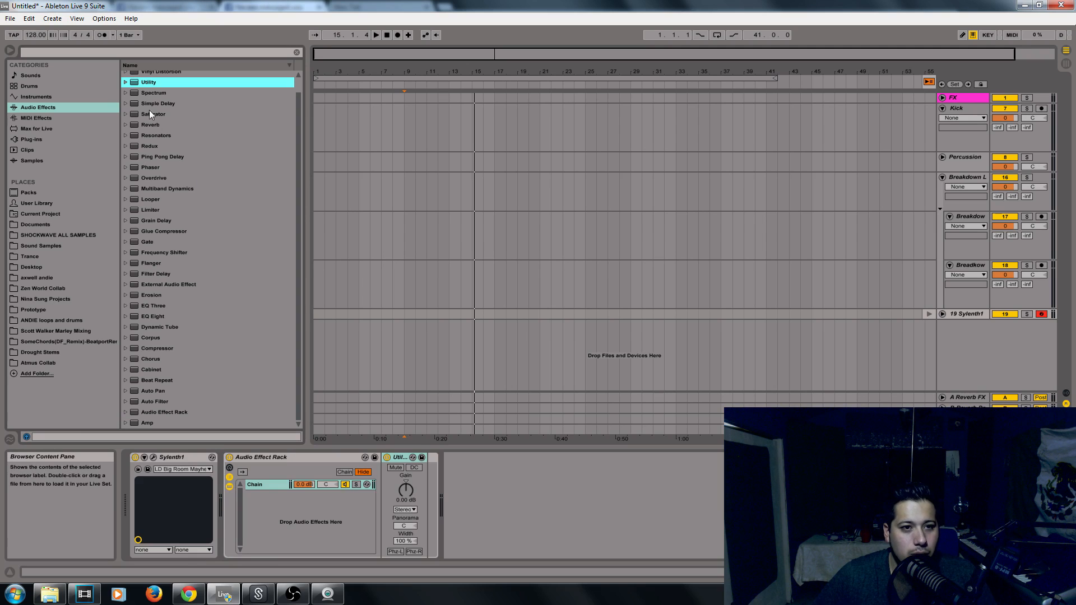
drag(143, 83, 267, 494)
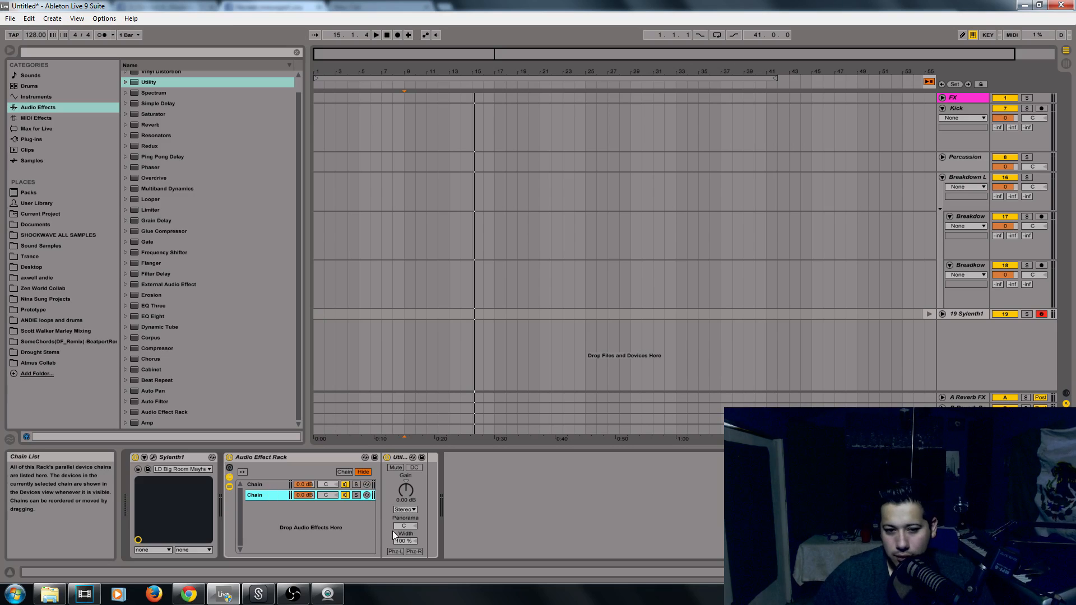
Set the Utility Width to 0% on the second chain and to 200% on the first chain
drag(404, 541, 404, 577)
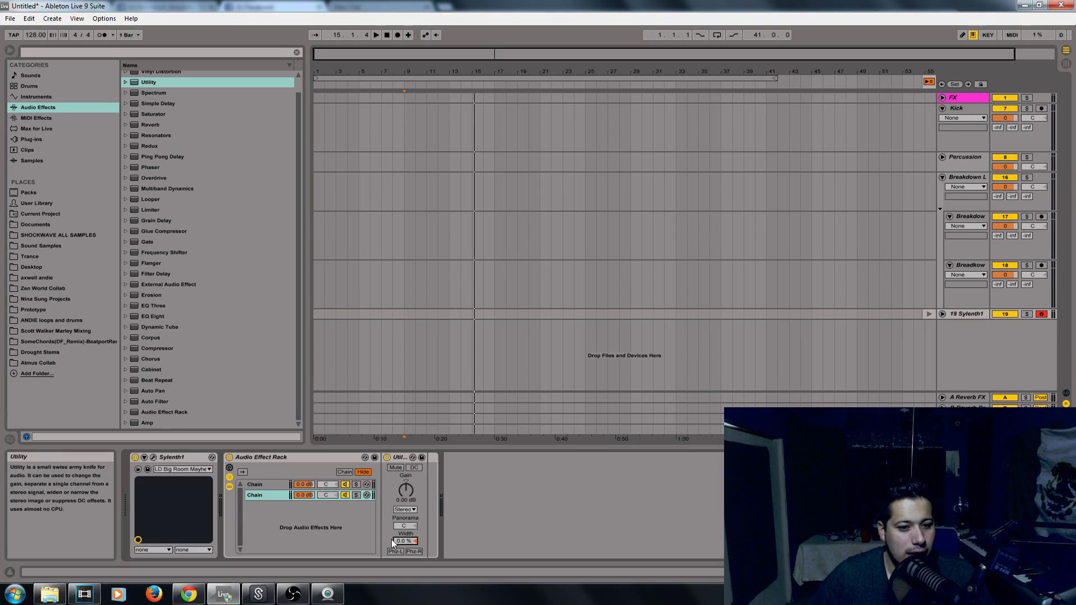
click(274, 483)
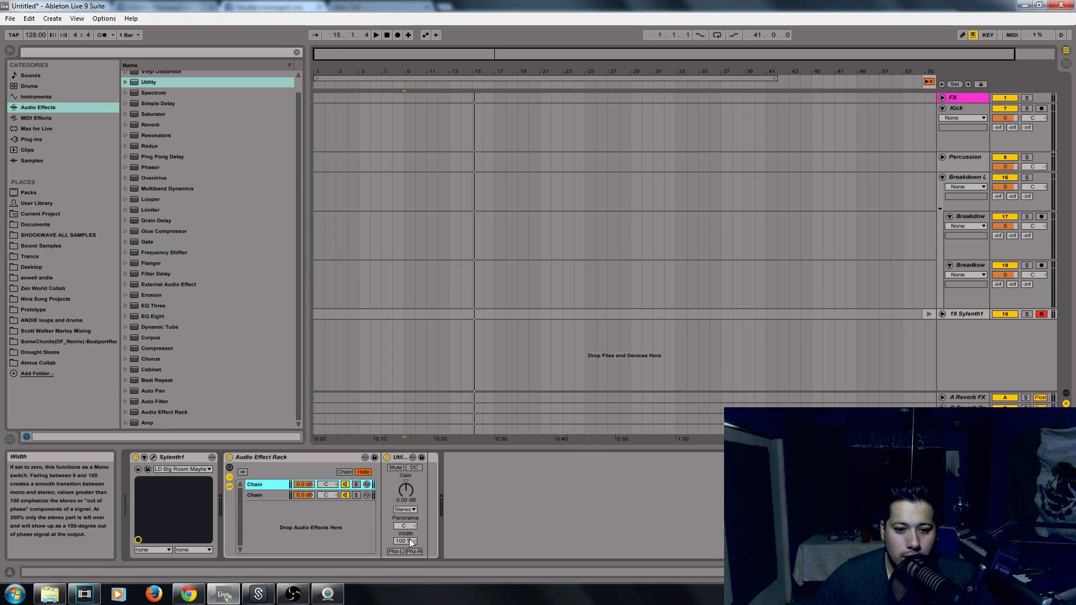
drag(409, 541, 409, 507)
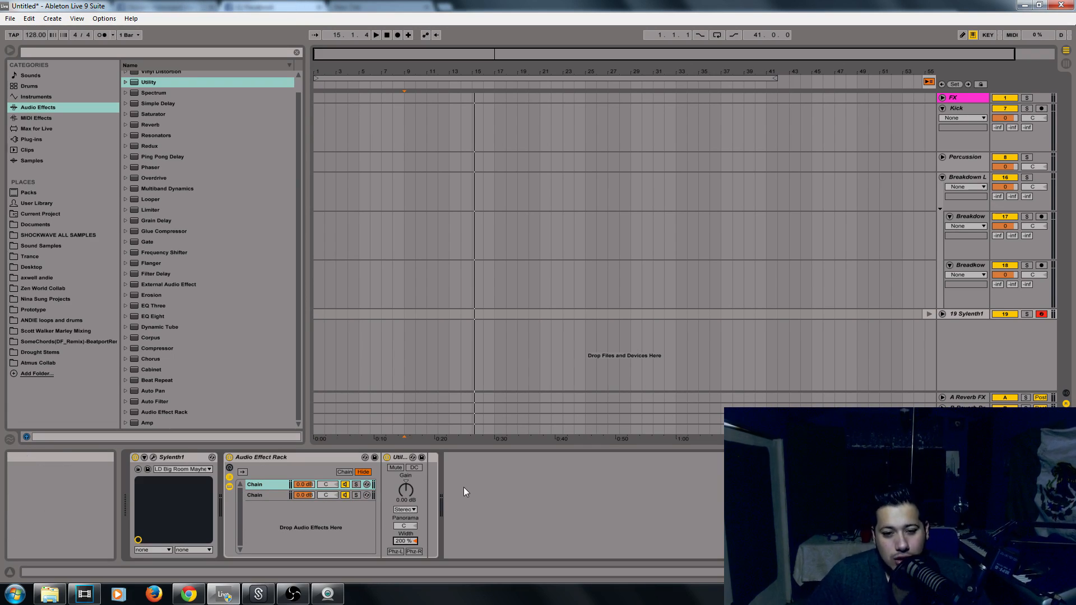
Raise the Gain of the first chain's Utility to about 3.89 dB
drag(403, 489, 402, 486)
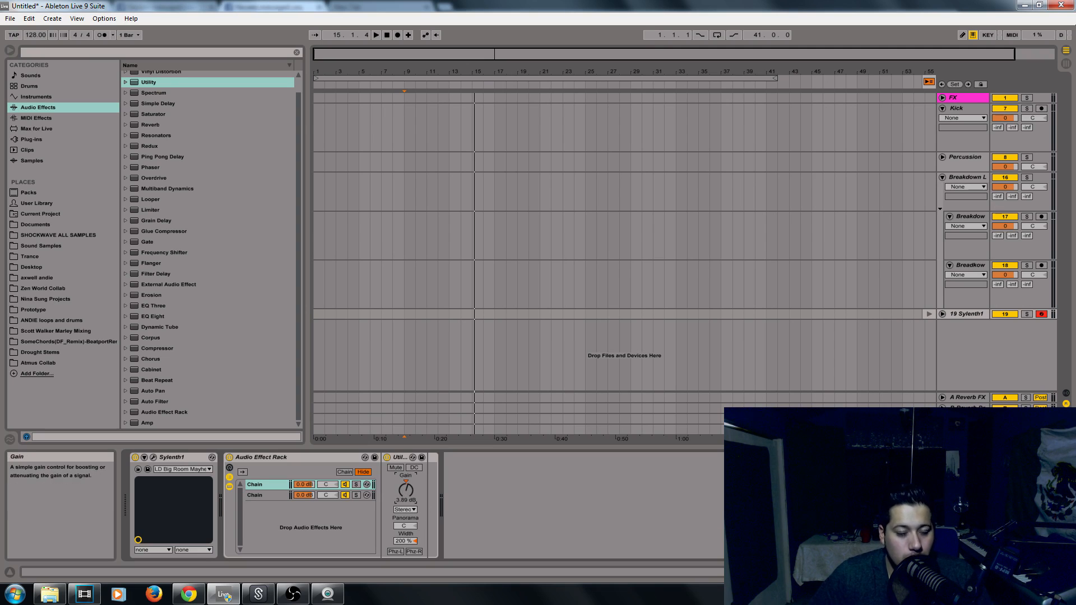
drag(405, 489, 405, 492)
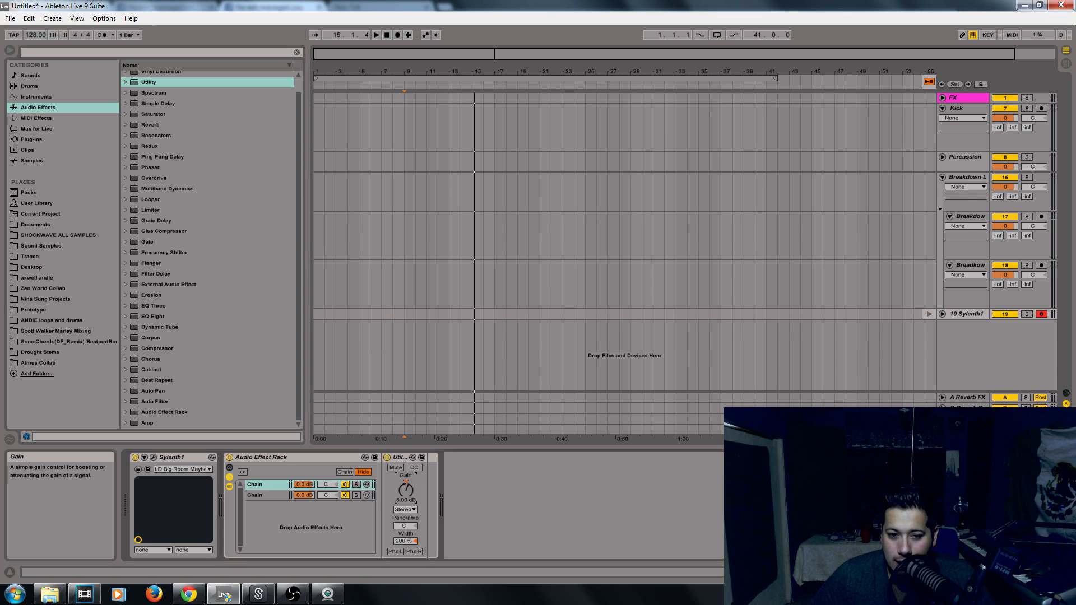
drag(405, 489, 405, 488)
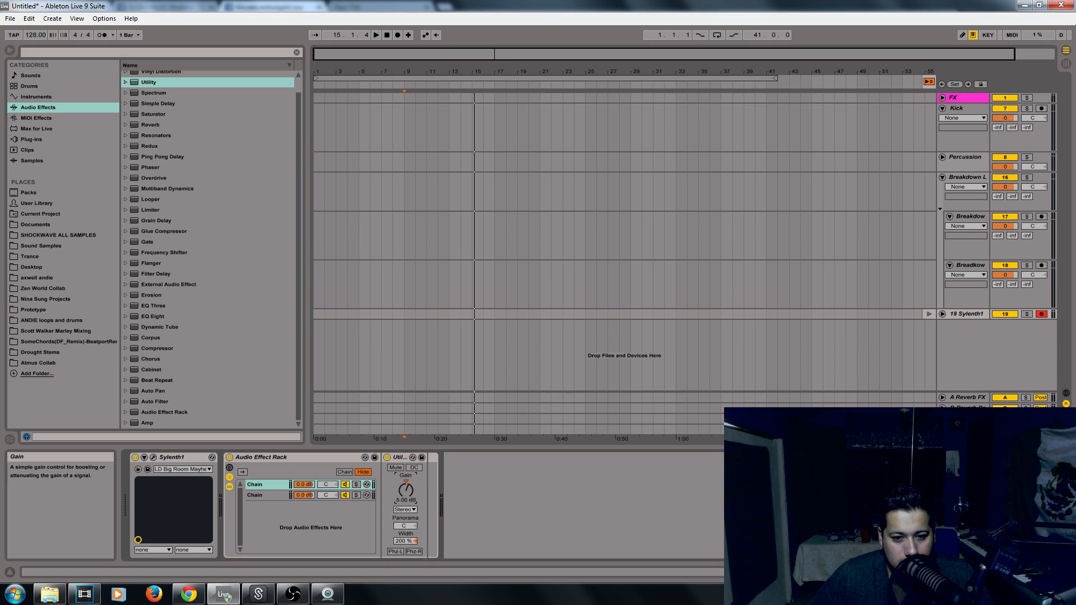
Play the lead and switch the whole Audio Effect Rack off and on twice to compare the dry and widened sound
key(space)
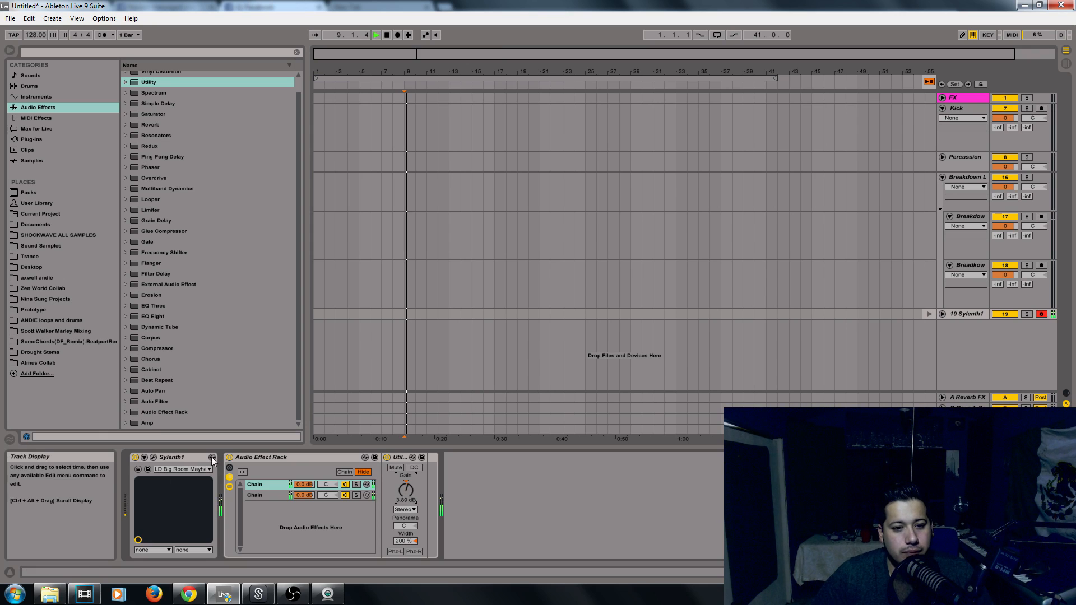
click(229, 457)
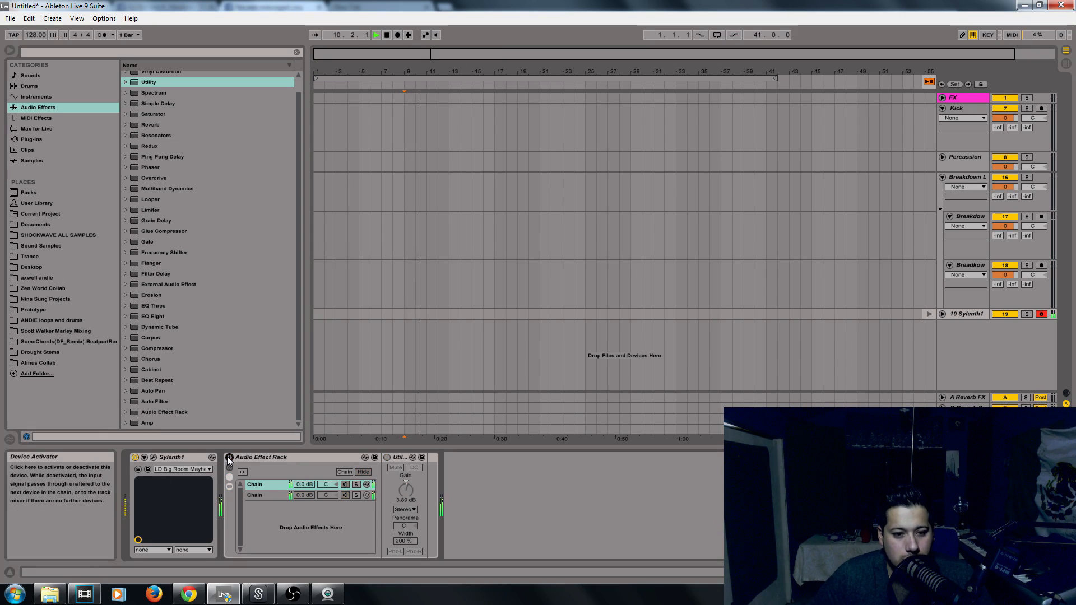
click(228, 458)
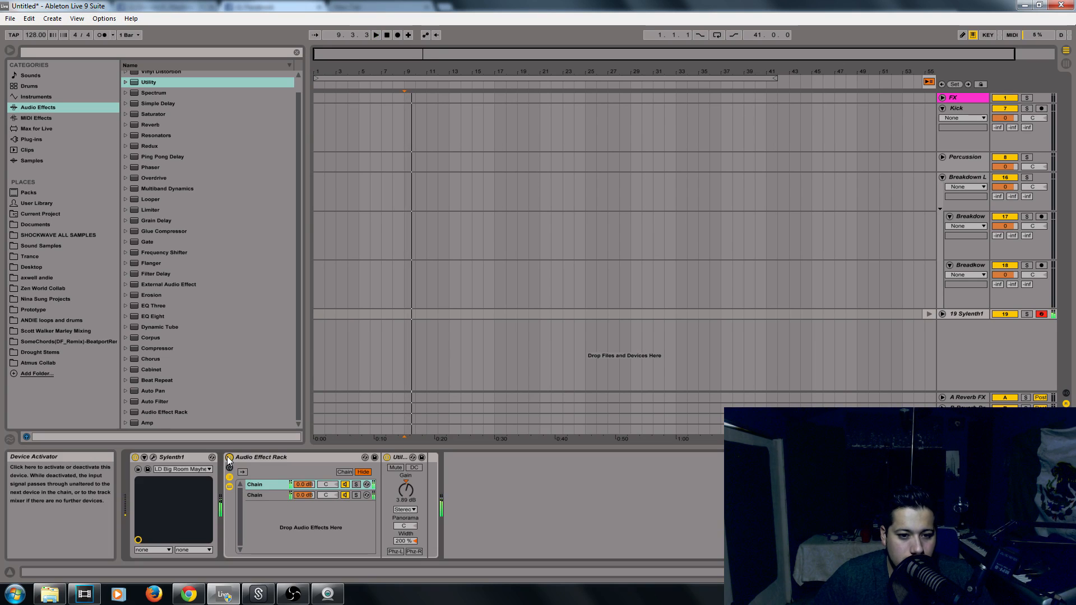
click(228, 459)
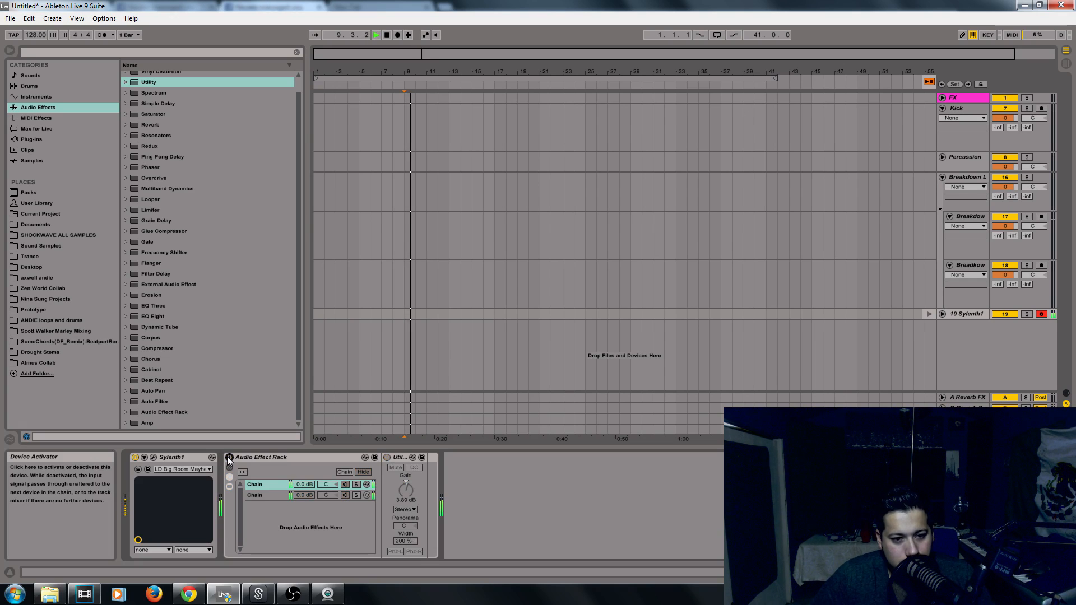
click(228, 458)
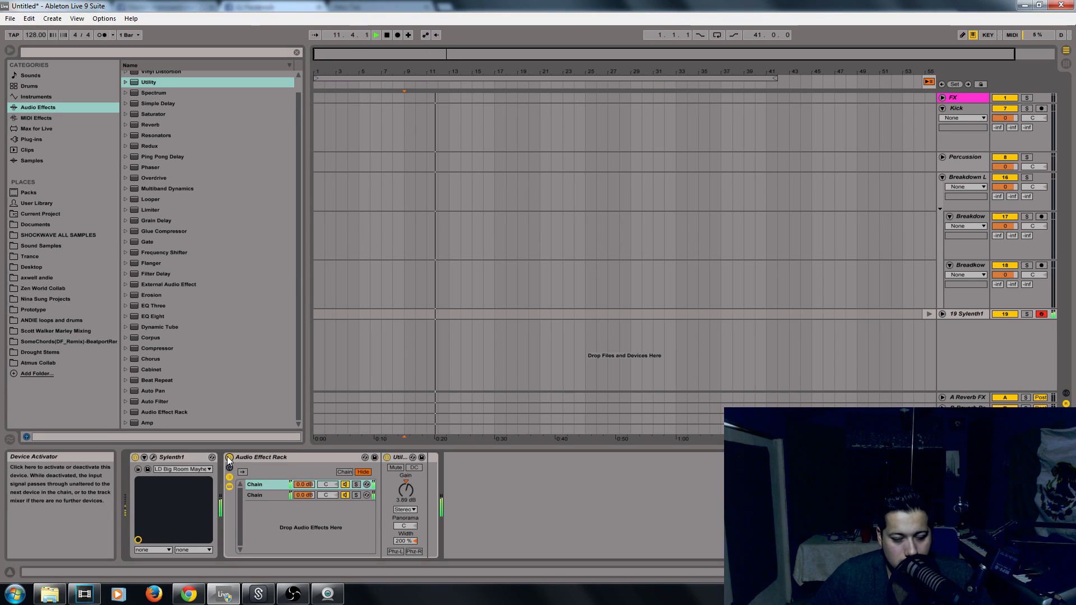
Select the Audio Effect Rack and audition the lead through it from bar 9, then switch to Open Broadcaster Software
click(319, 457)
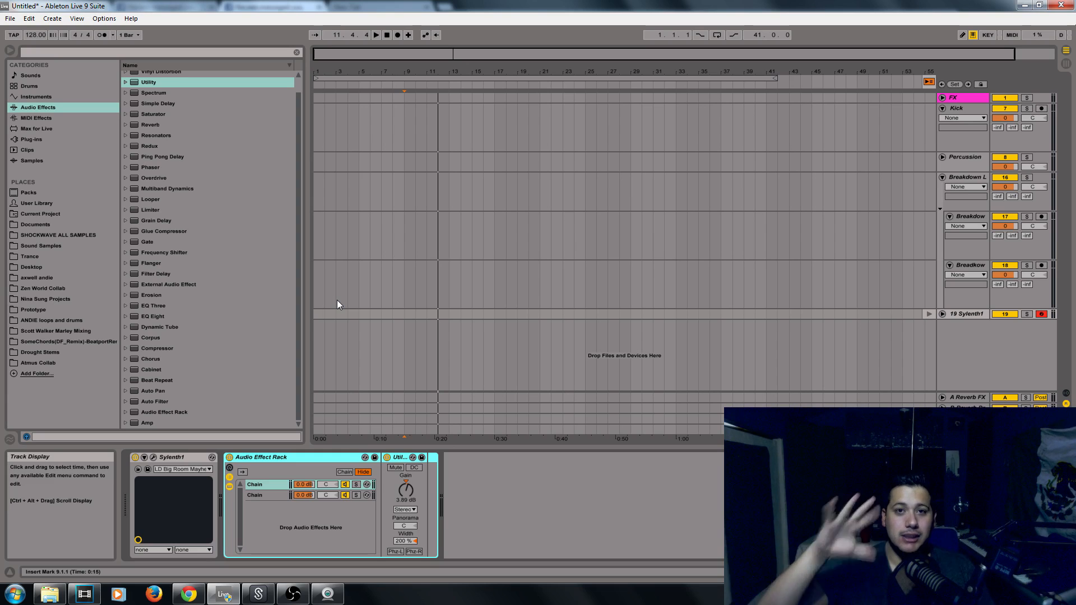
key(space)
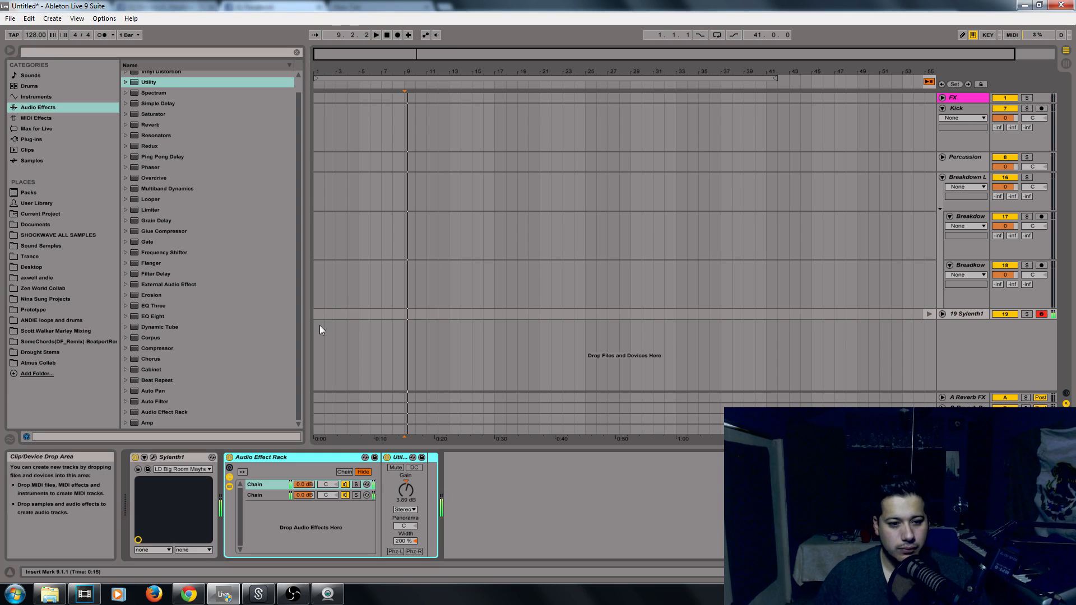
click(293, 593)
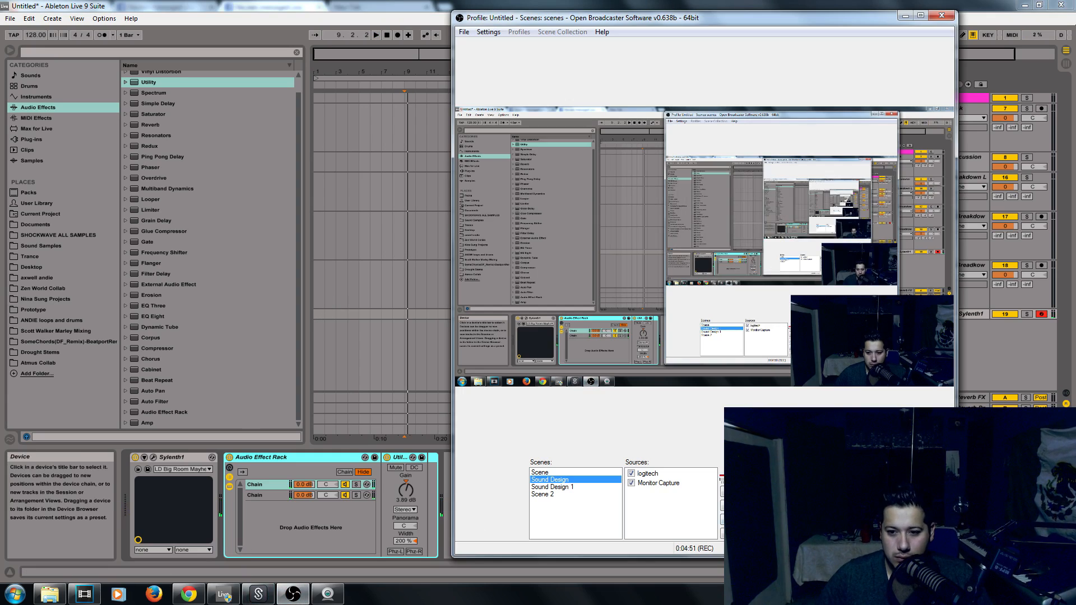